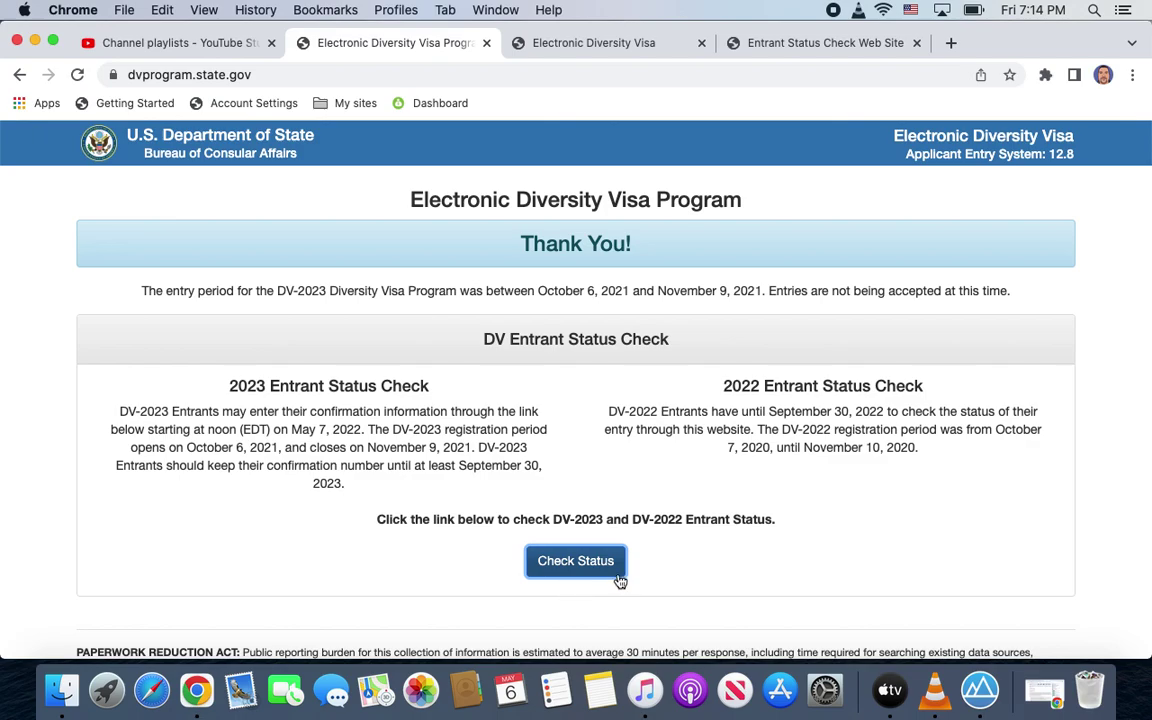
# - In the Entrant Status Check form, start the confirmation number with program year 2023 and move on to the last/family name field
pyautogui.click(615, 45)
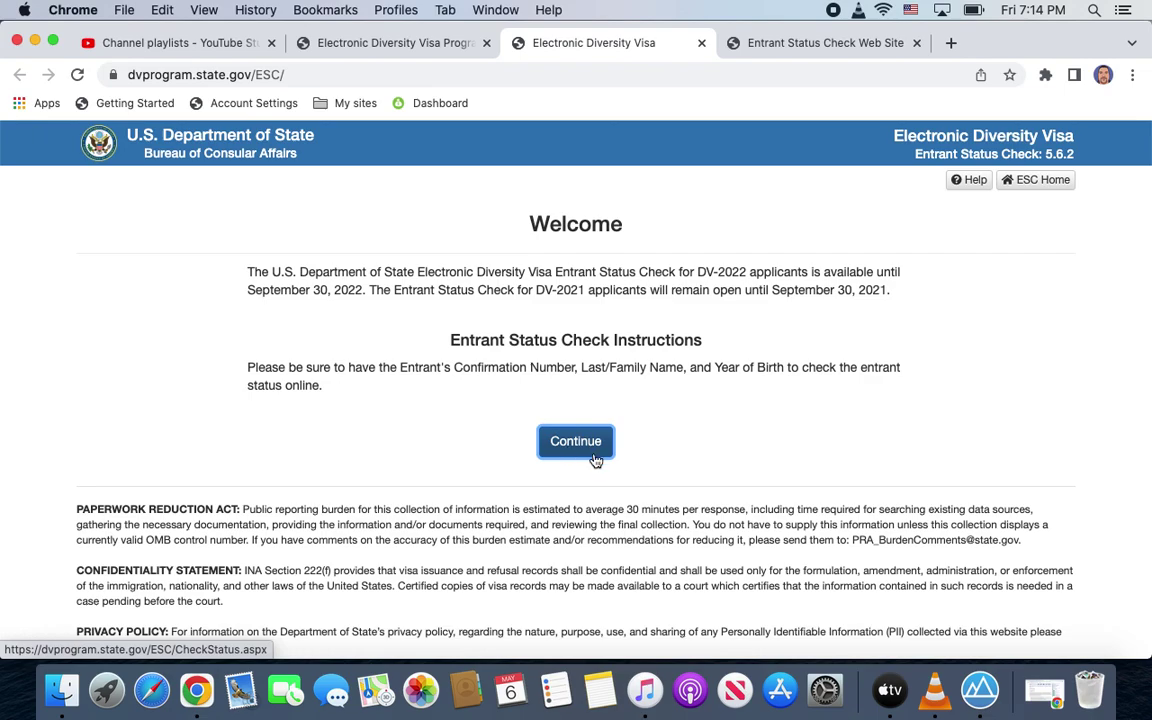
pyautogui.click(779, 52)
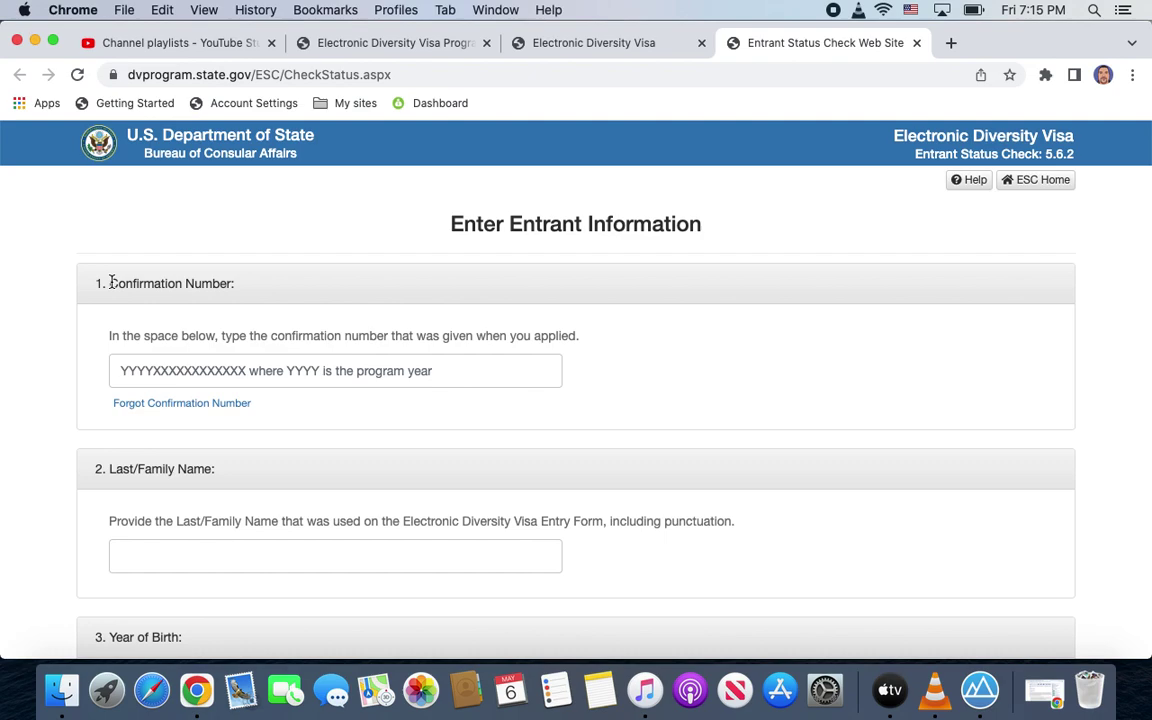
pyautogui.click(143, 376)
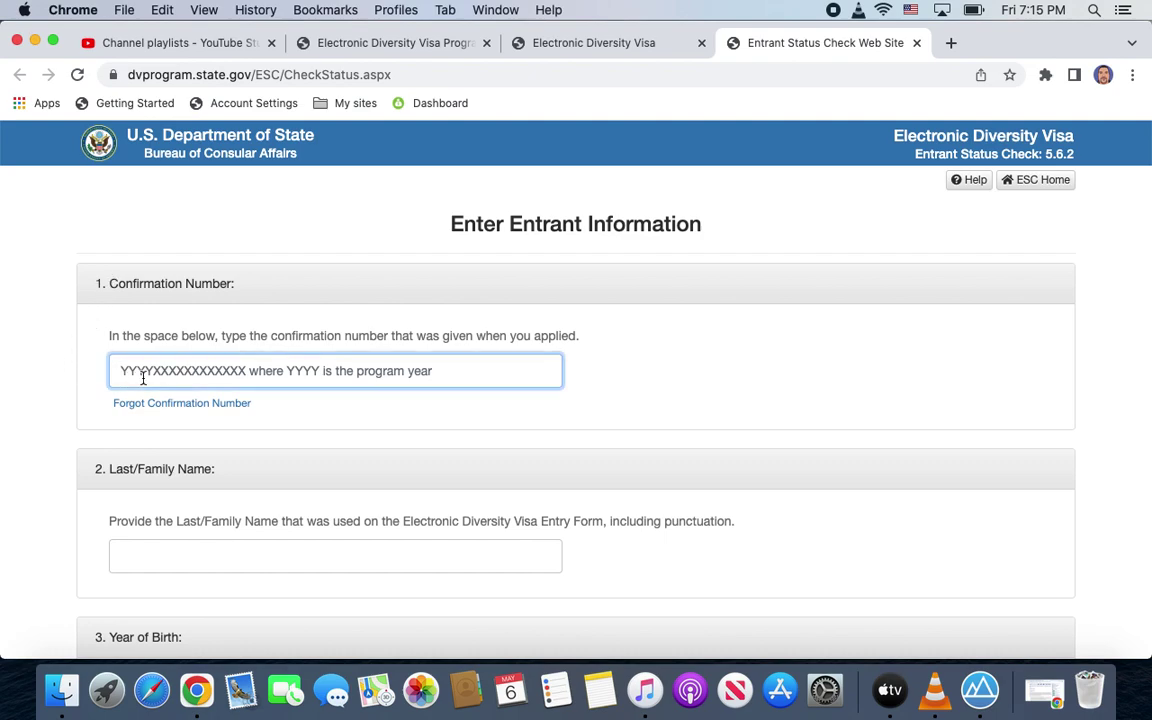
pyautogui.write('2023')
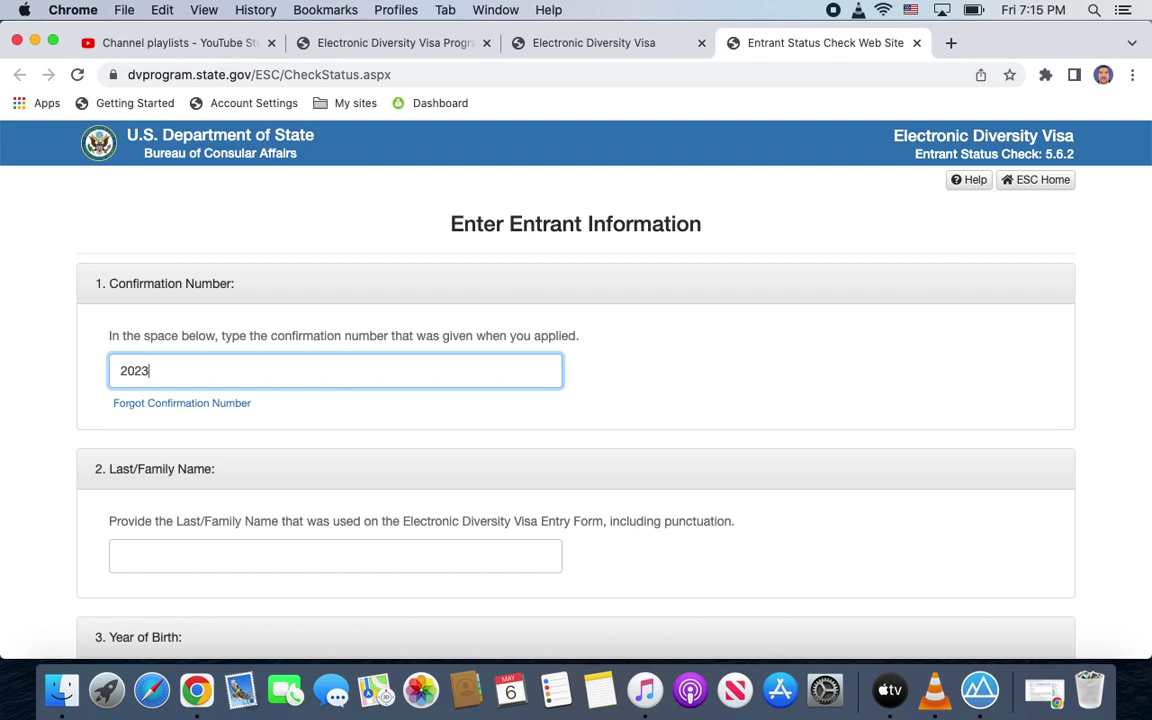
pyautogui.click(508, 471)
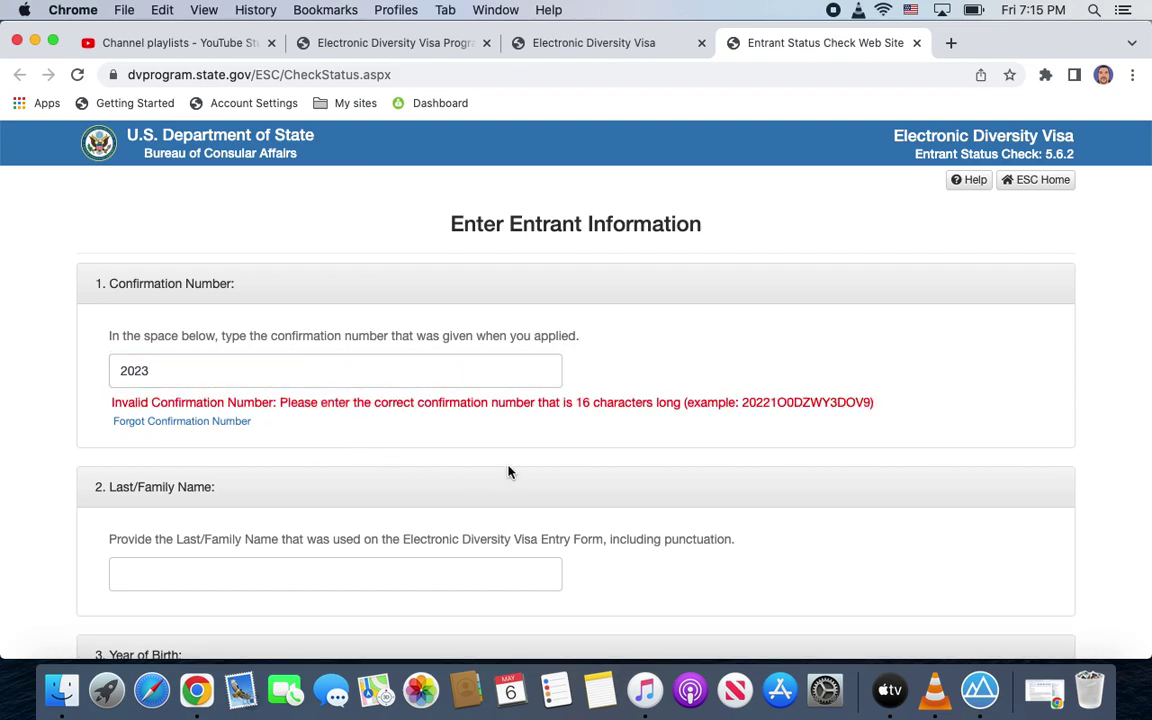
pyautogui.scroll(-1, 508, 471)
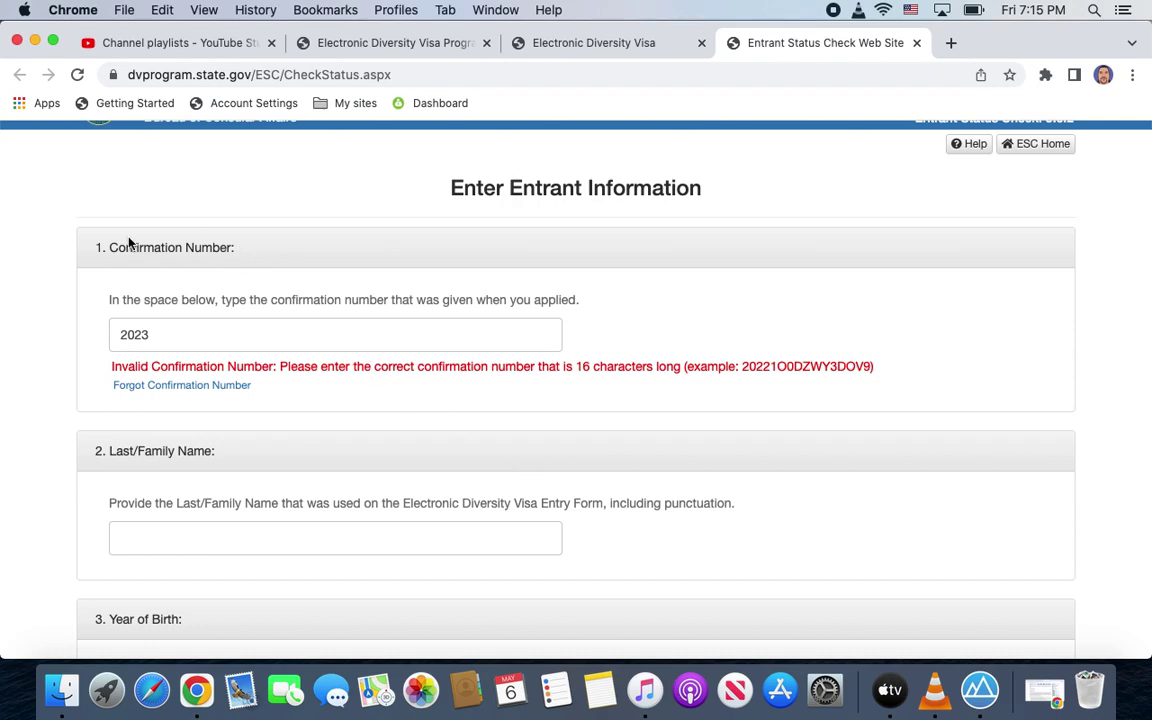
pyautogui.click(257, 335)
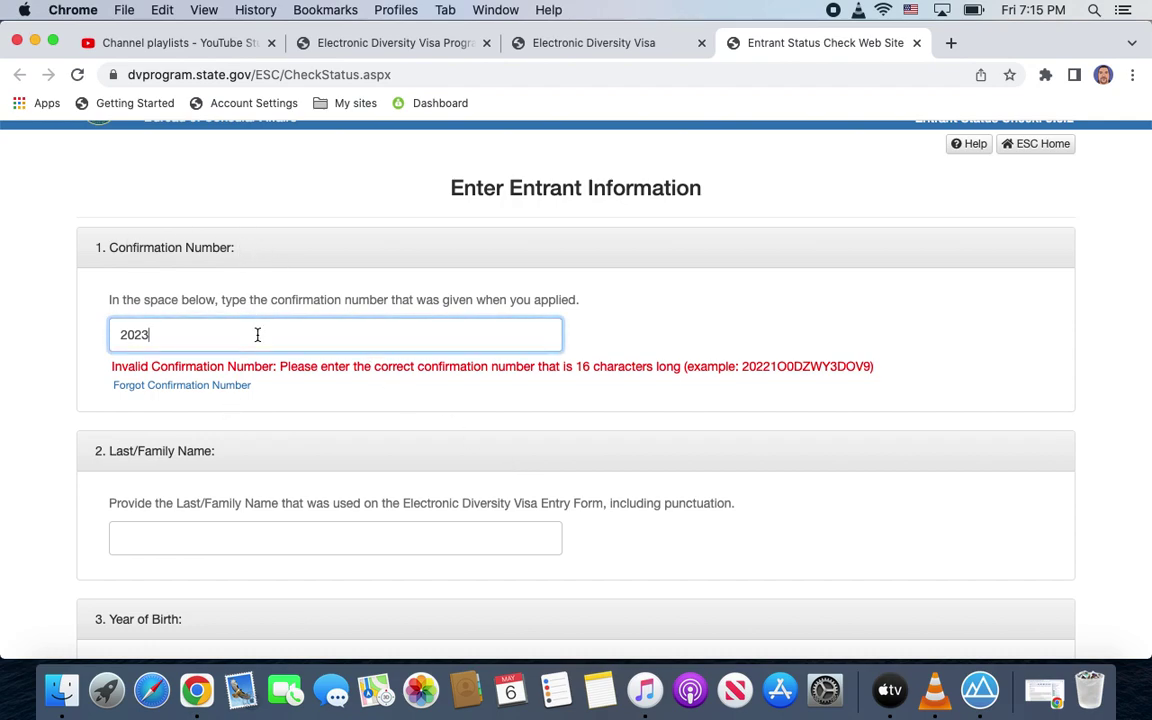
pyautogui.click(249, 539)
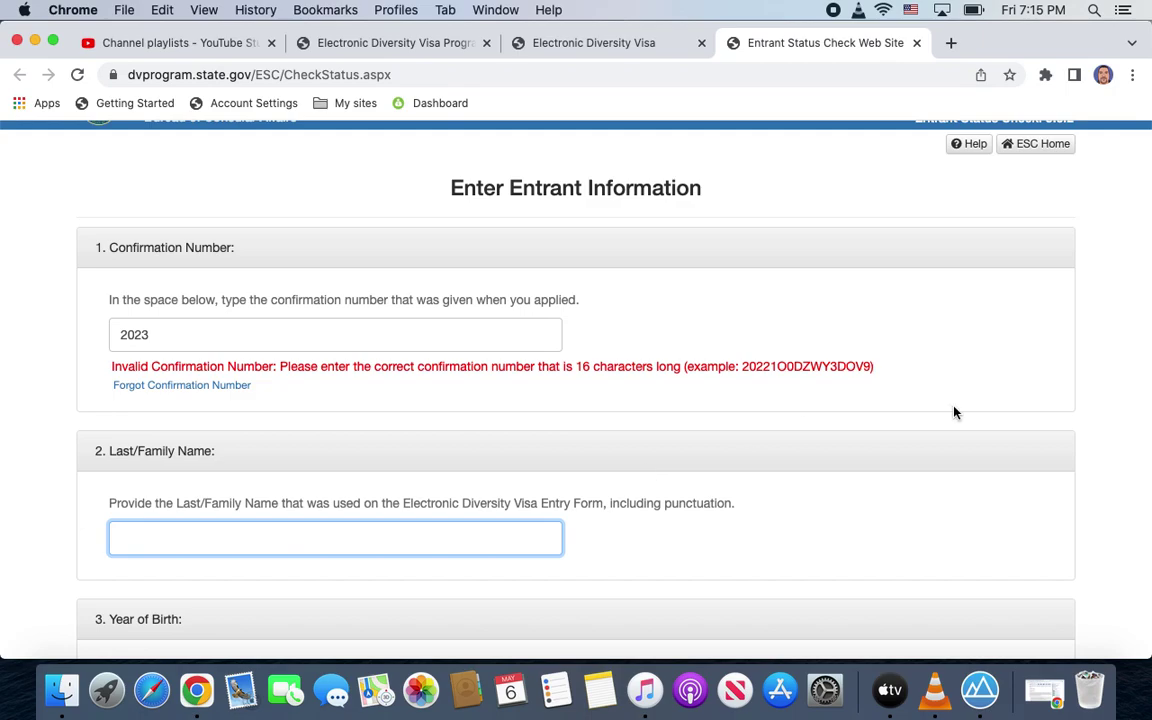
# - Enter the primary entrant's year of birth in the status check form
pyautogui.click(1126, 267)
pyautogui.scroll(-3, 1128, 268)
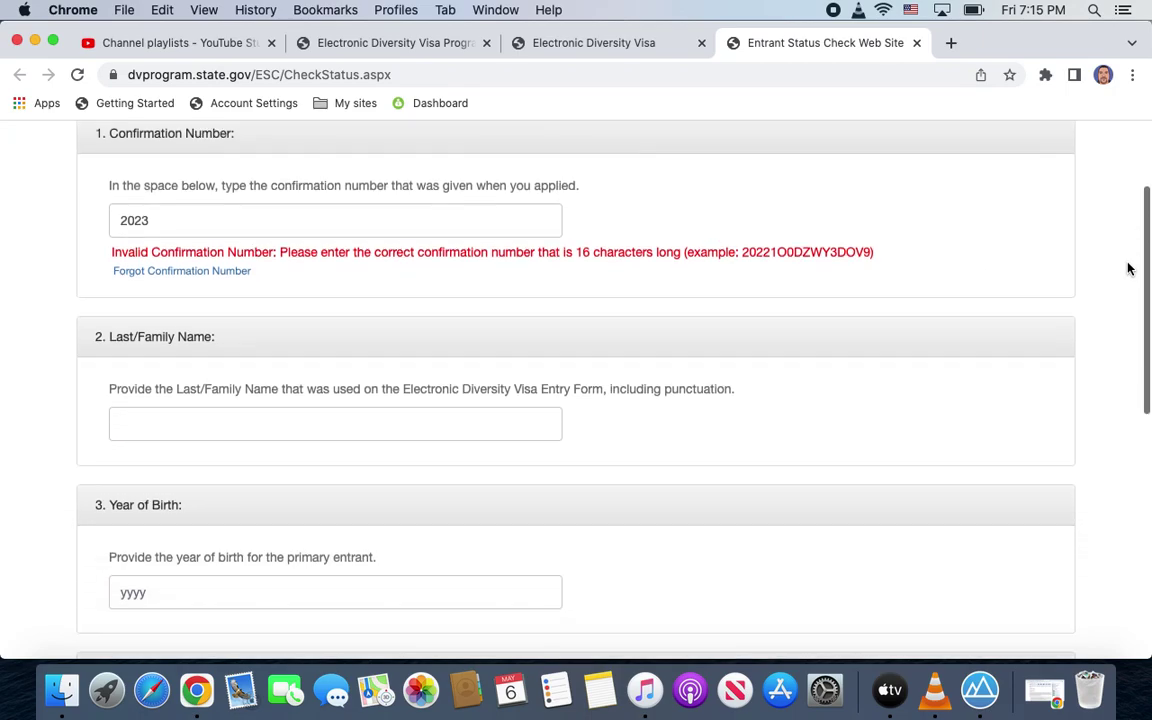
pyautogui.scroll(-2, 1128, 268)
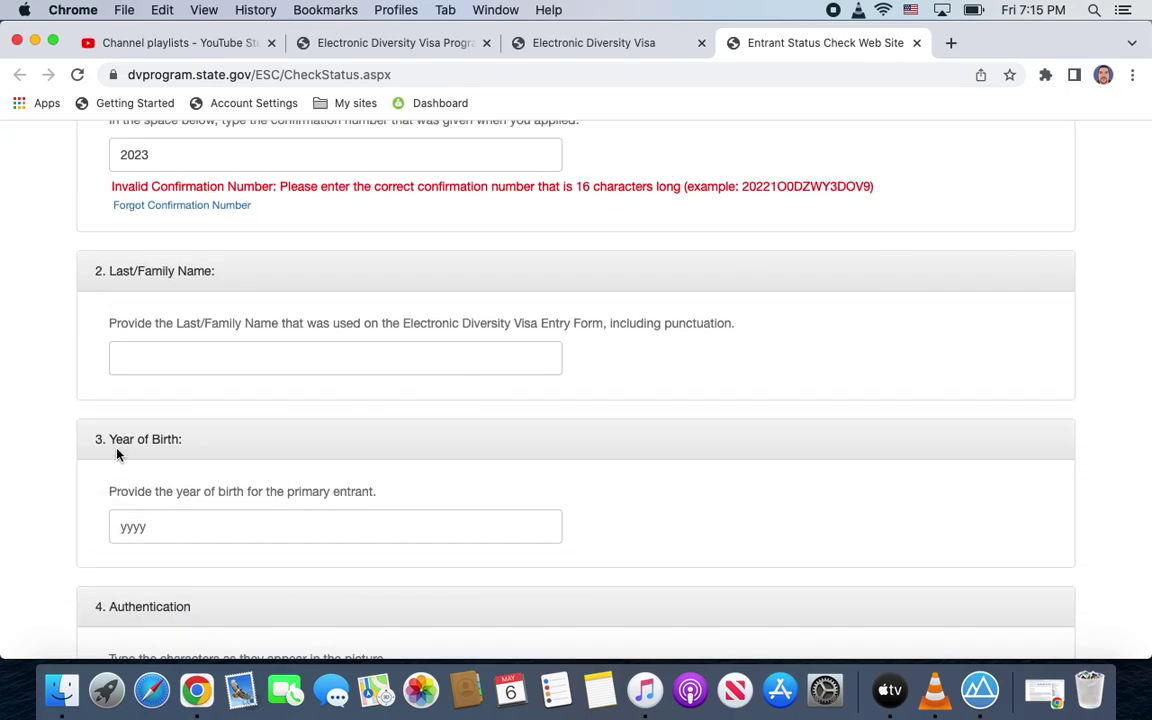
pyautogui.moveTo(116, 440); pyautogui.dragTo(171, 439)
pyautogui.click(133, 528)
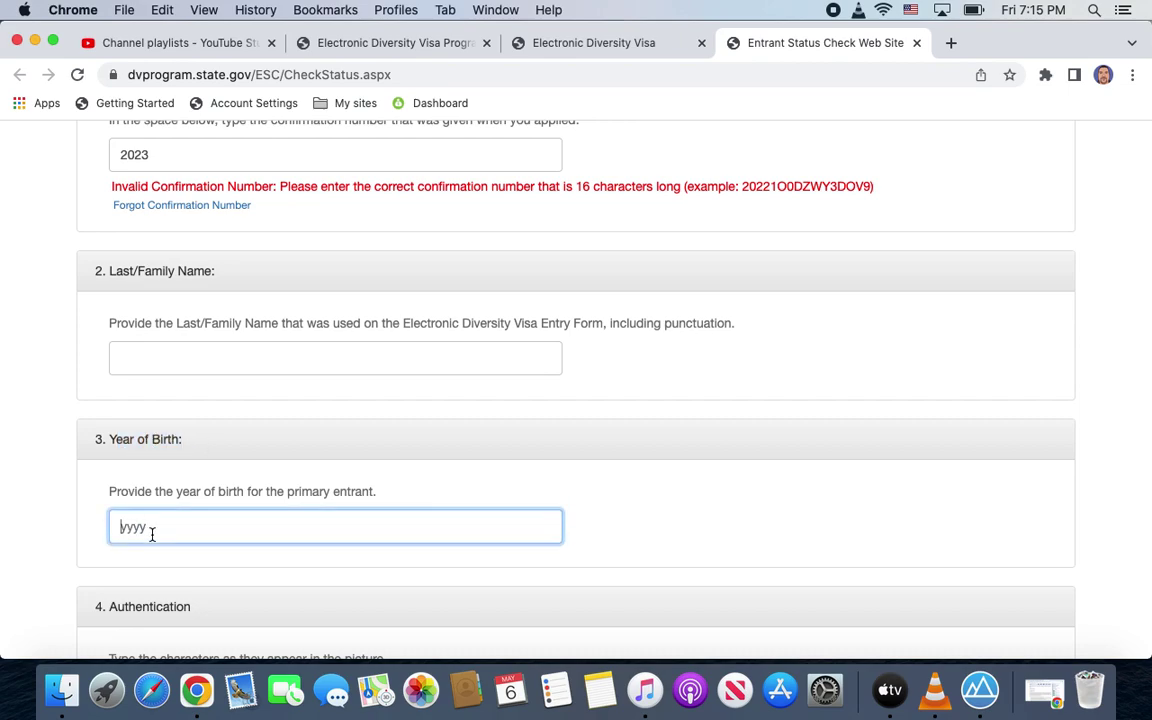
pyautogui.write('1980')
pyautogui.press('BackSpace')
pyautogui.press('BackSpace')
pyautogui.press('BackSpace')
pyautogui.press('BackSpace')
pyautogui.write('2000')
pyautogui.click(724, 466)
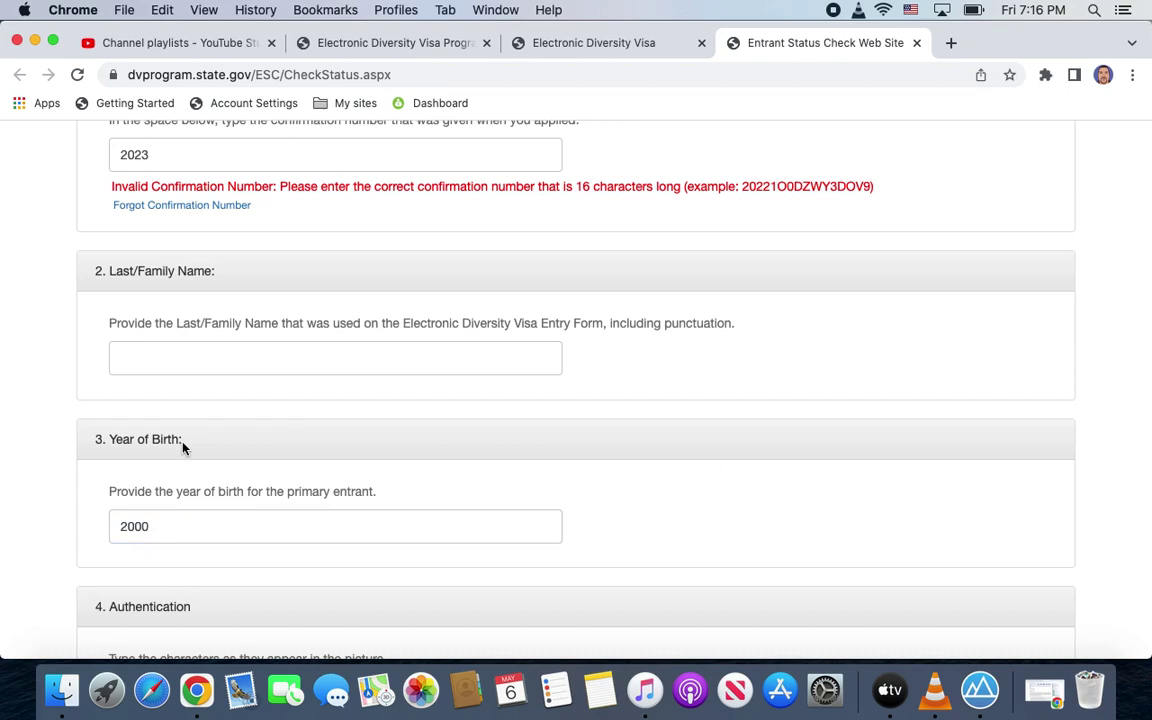
# - Open the Verify Entrant form for retrieving a forgotten confirmation number
pyautogui.scroll(-5, 126, 446)
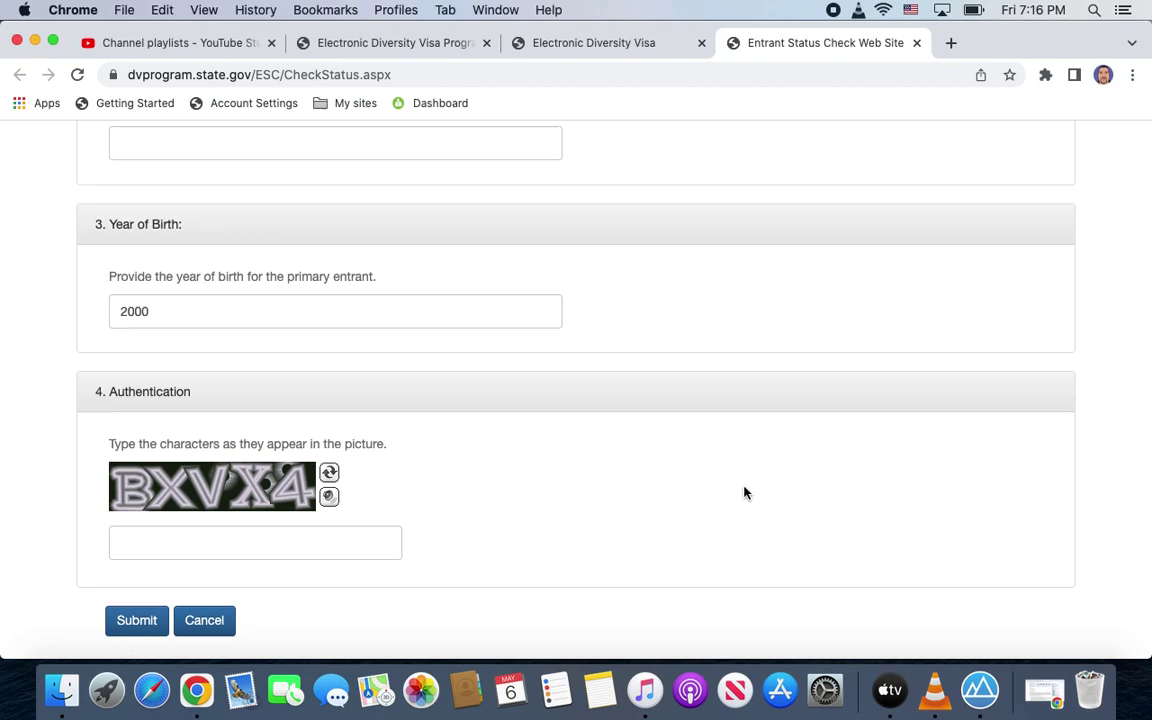
pyautogui.scroll(6, 744, 492)
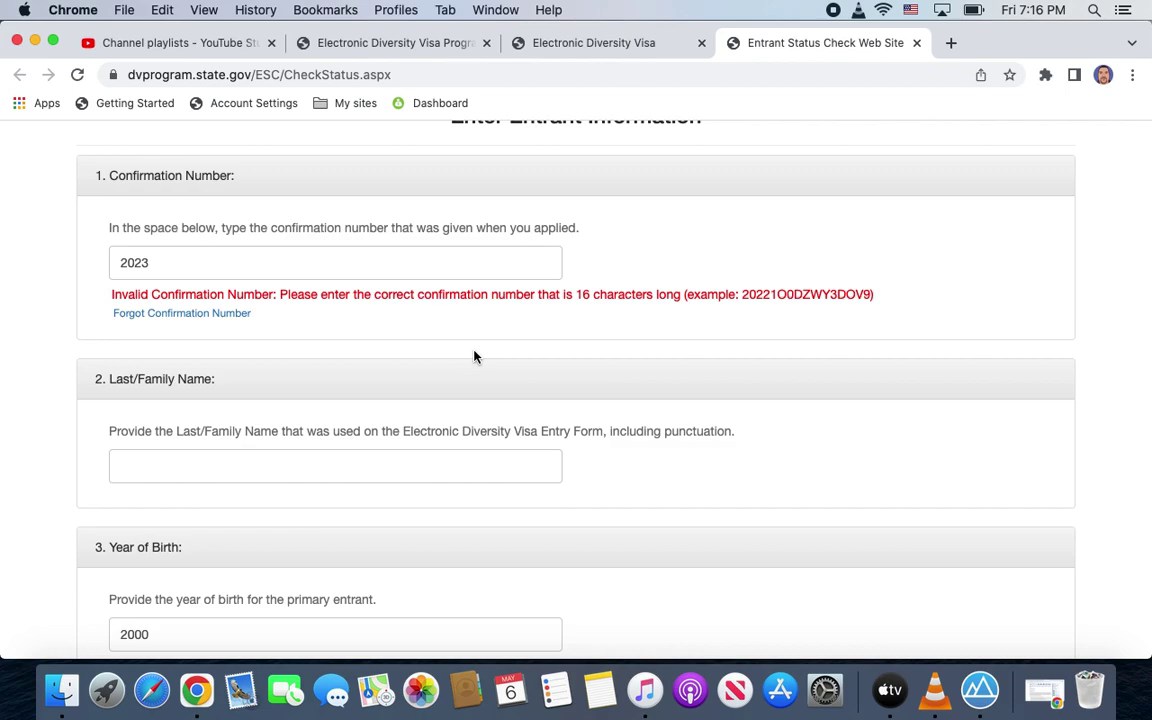
pyautogui.tripleClick(213, 174)
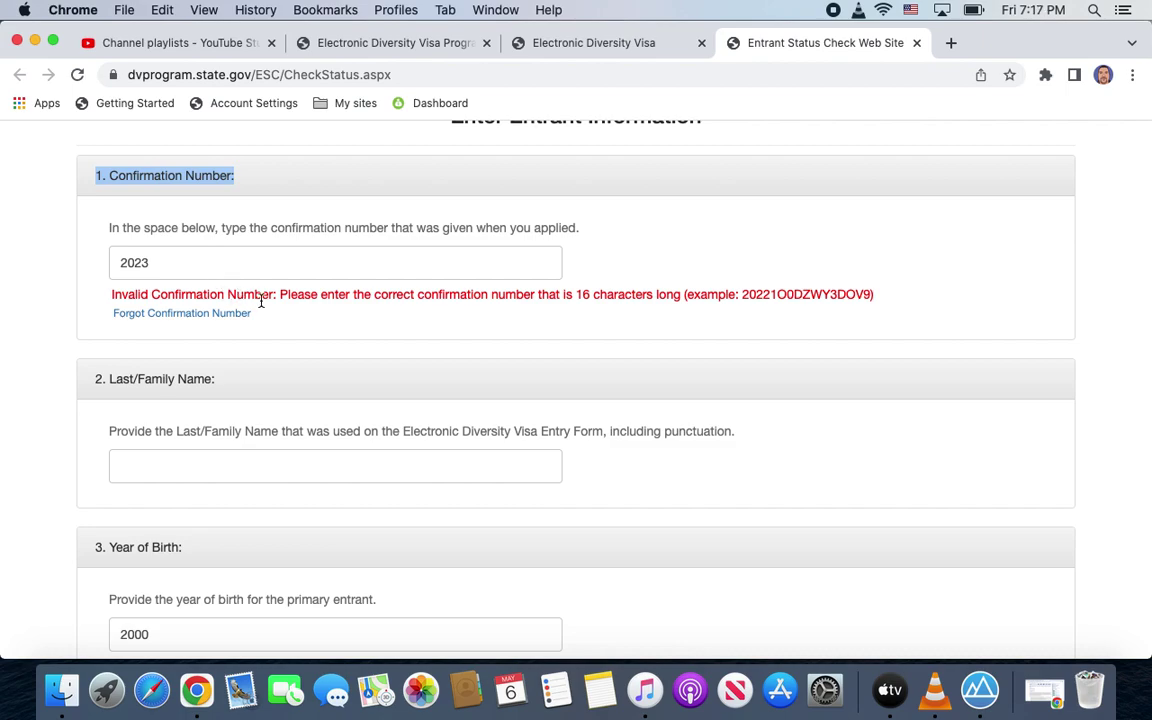
pyautogui.click(206, 318)
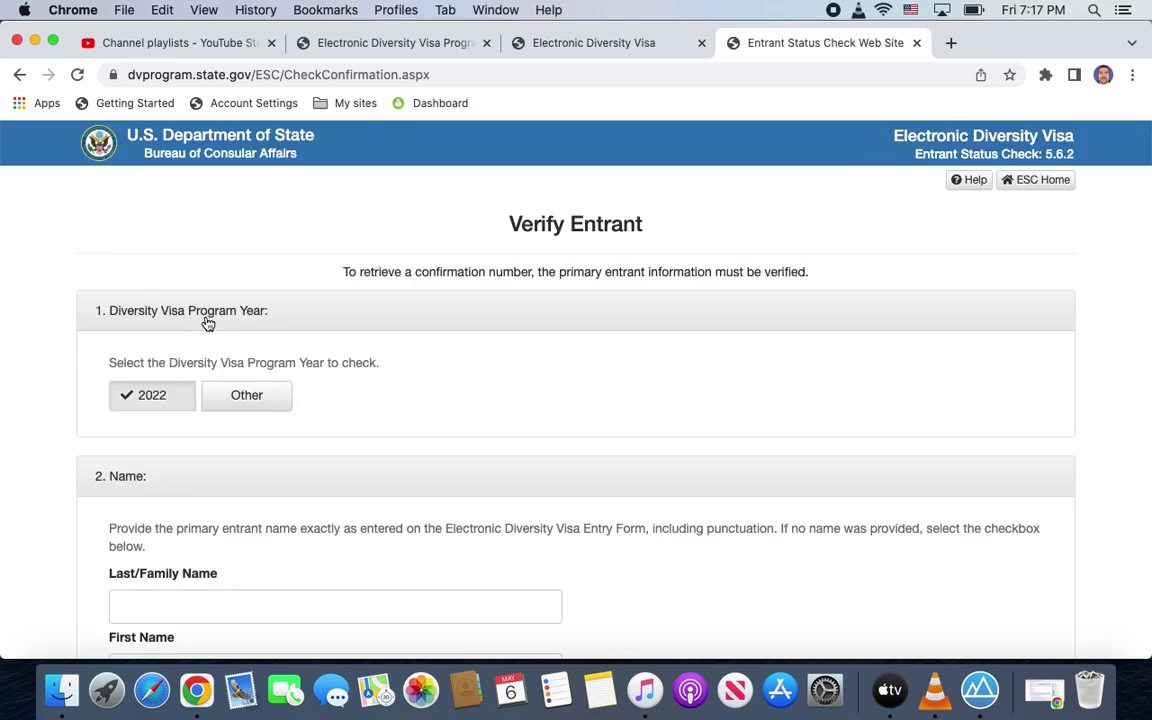
# - In the name section of the Verify Entrant form, mark the primary entrant as having no middle name
pyautogui.scroll(-2, 206, 323)
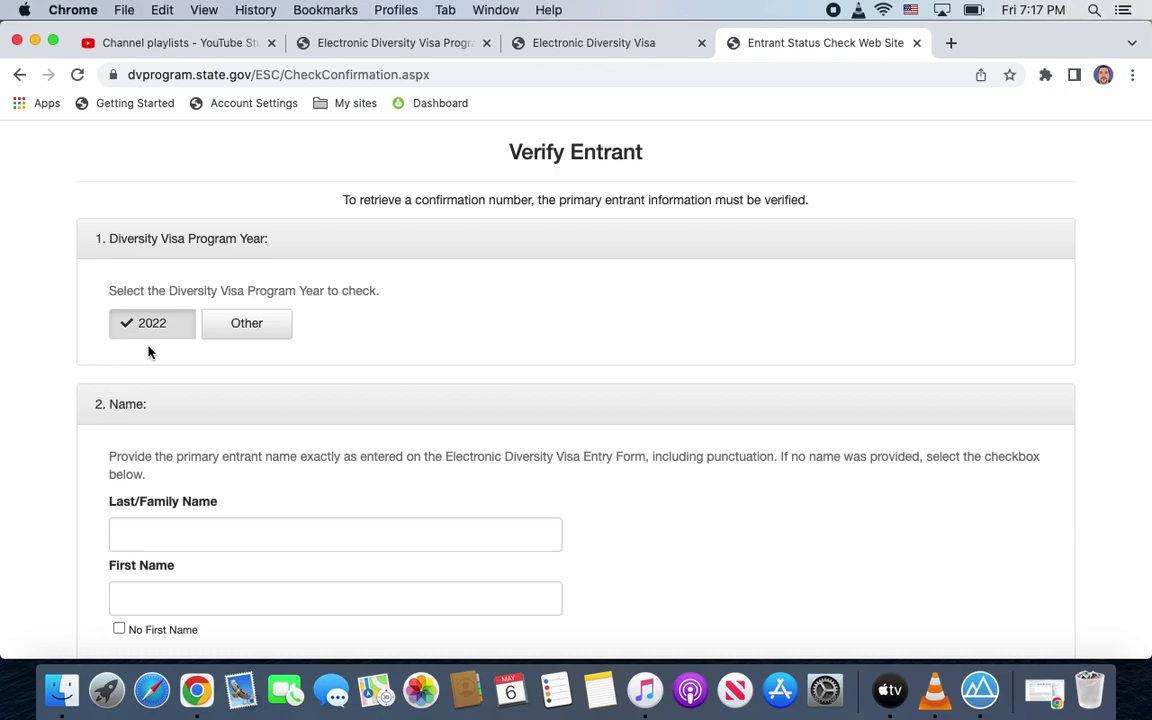
pyautogui.scroll(-3, 148, 352)
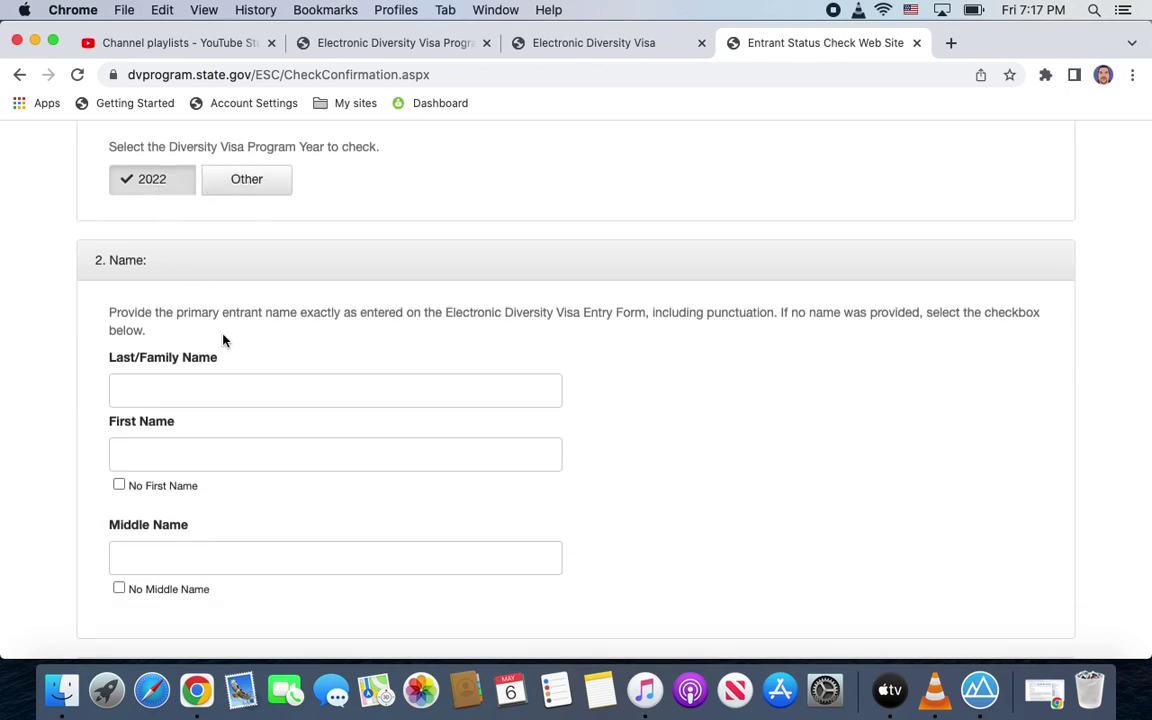
pyautogui.click(210, 396)
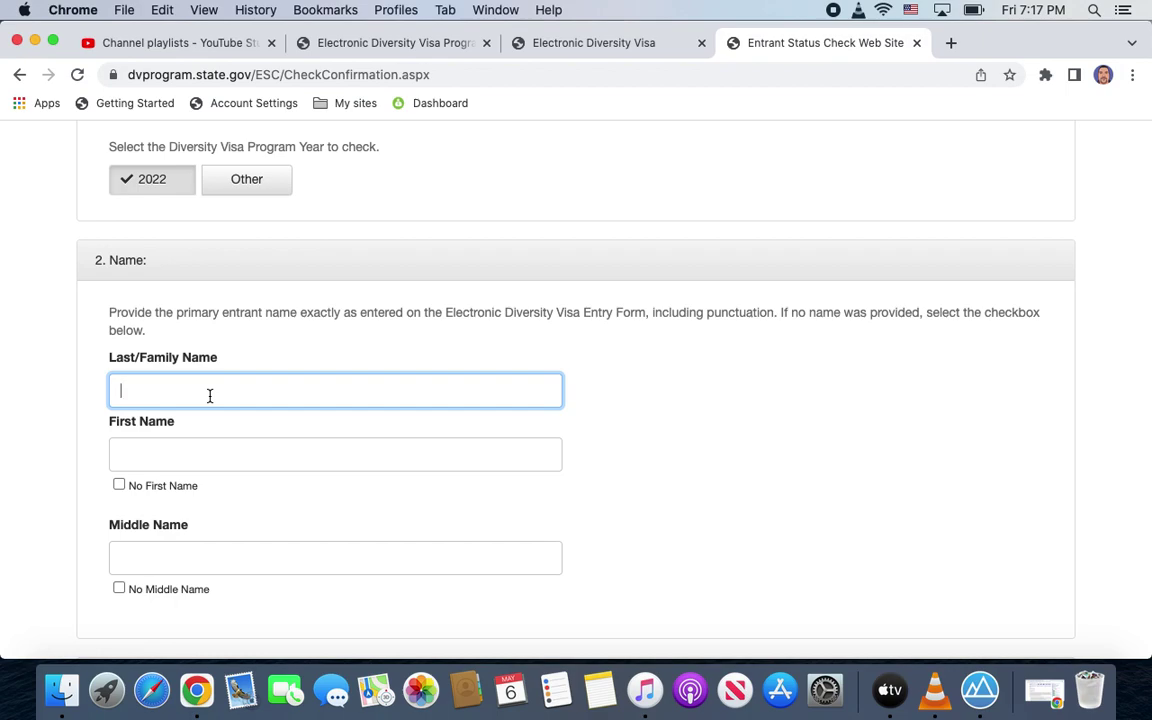
pyautogui.click(198, 456)
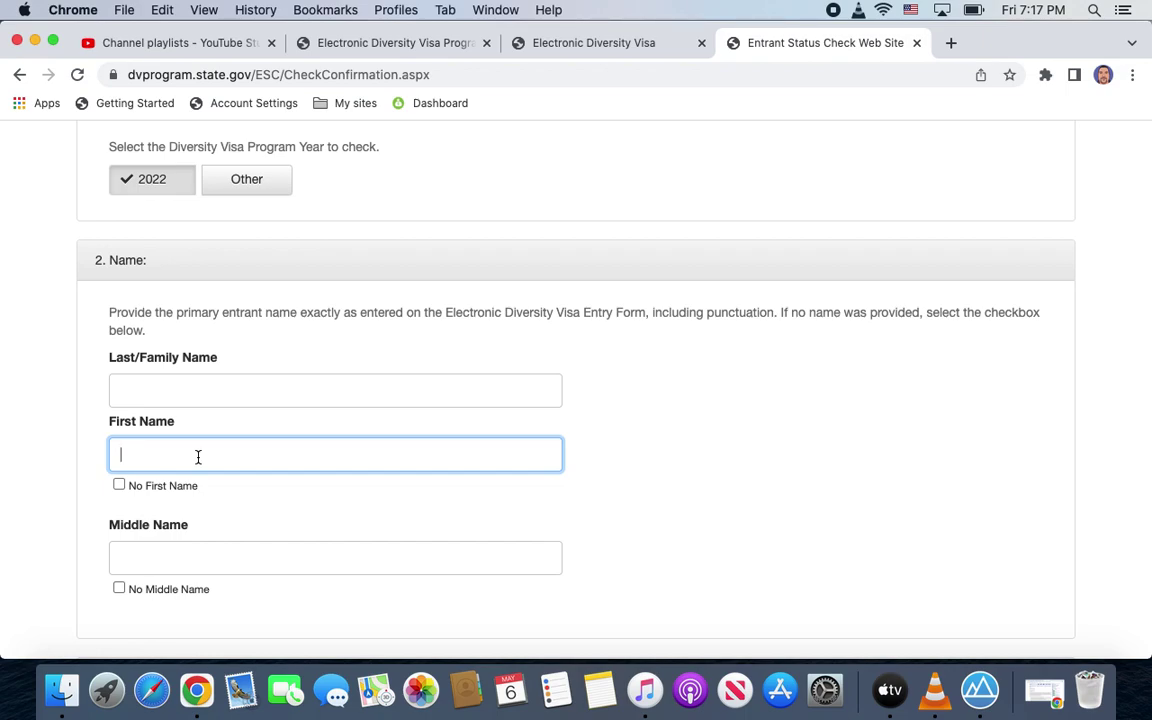
pyautogui.click(119, 590)
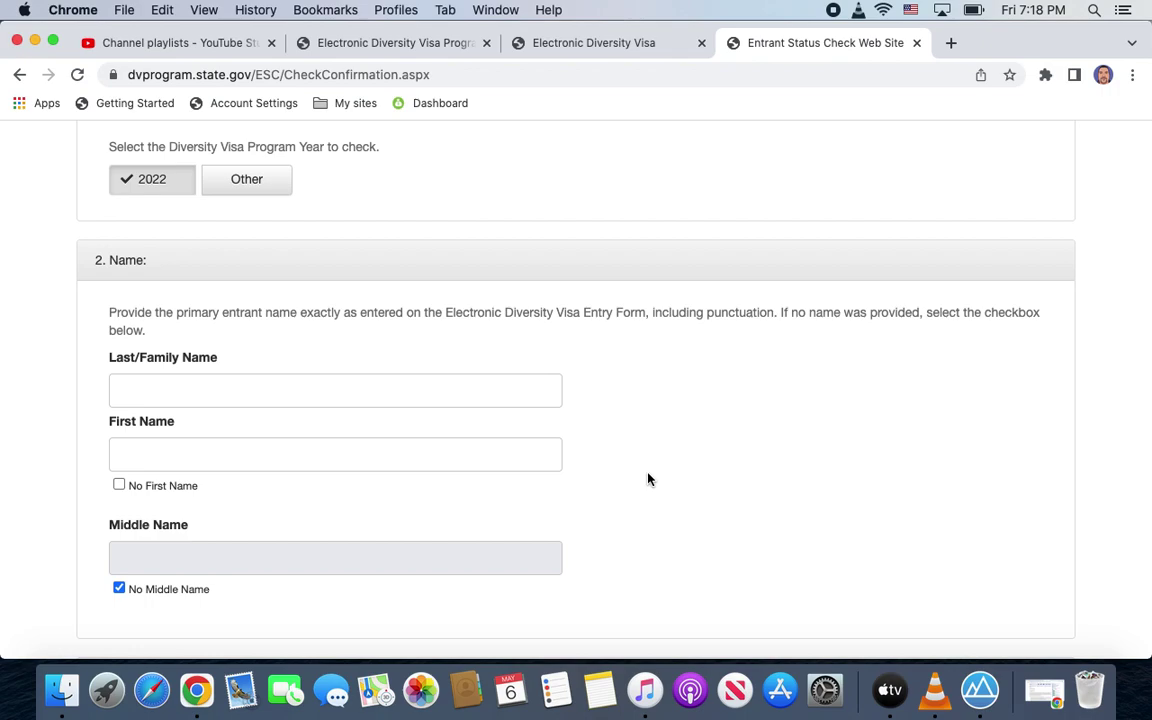
# - Examine the month, day and year fields of the Verify Entrant form's date of birth section
pyautogui.scroll(-3, 648, 480)
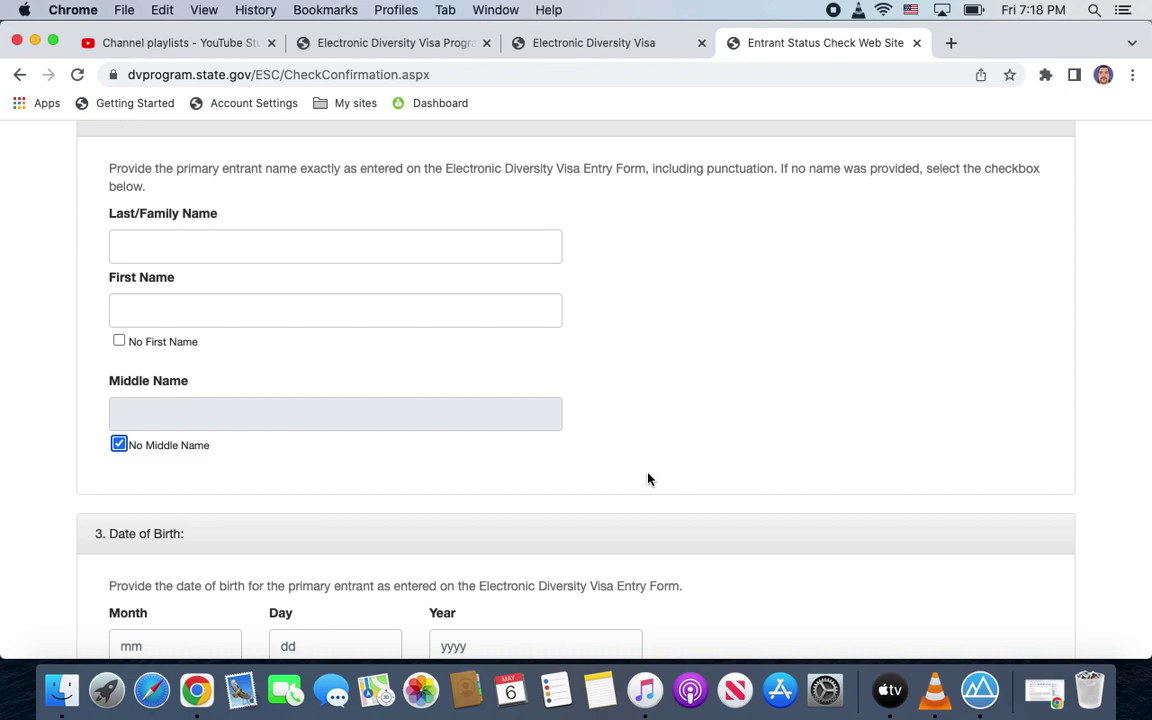
pyautogui.scroll(-3, 648, 480)
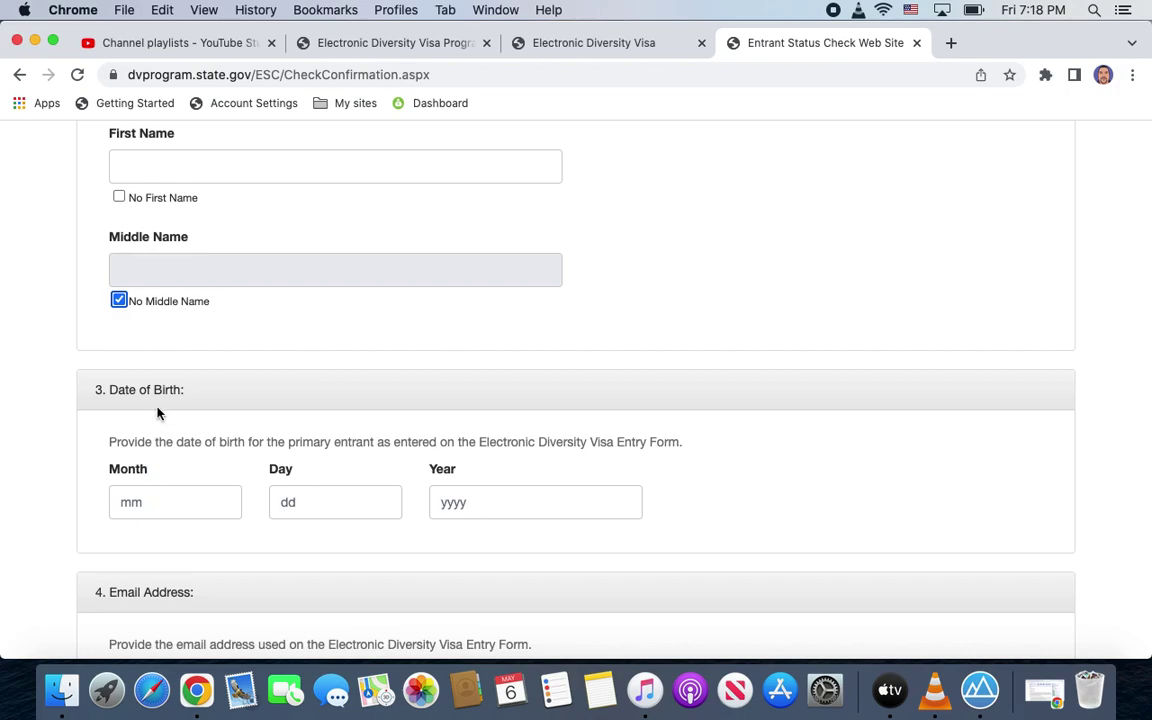
pyautogui.click(101, 385)
pyautogui.click(334, 503)
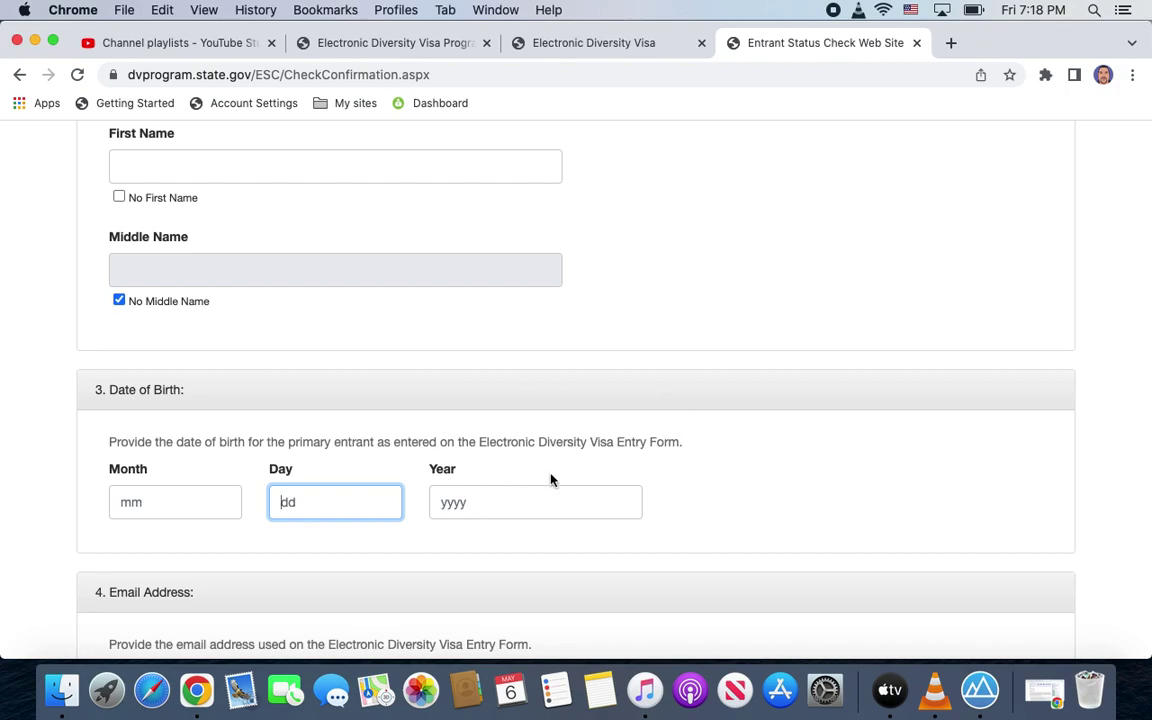
pyautogui.click(522, 514)
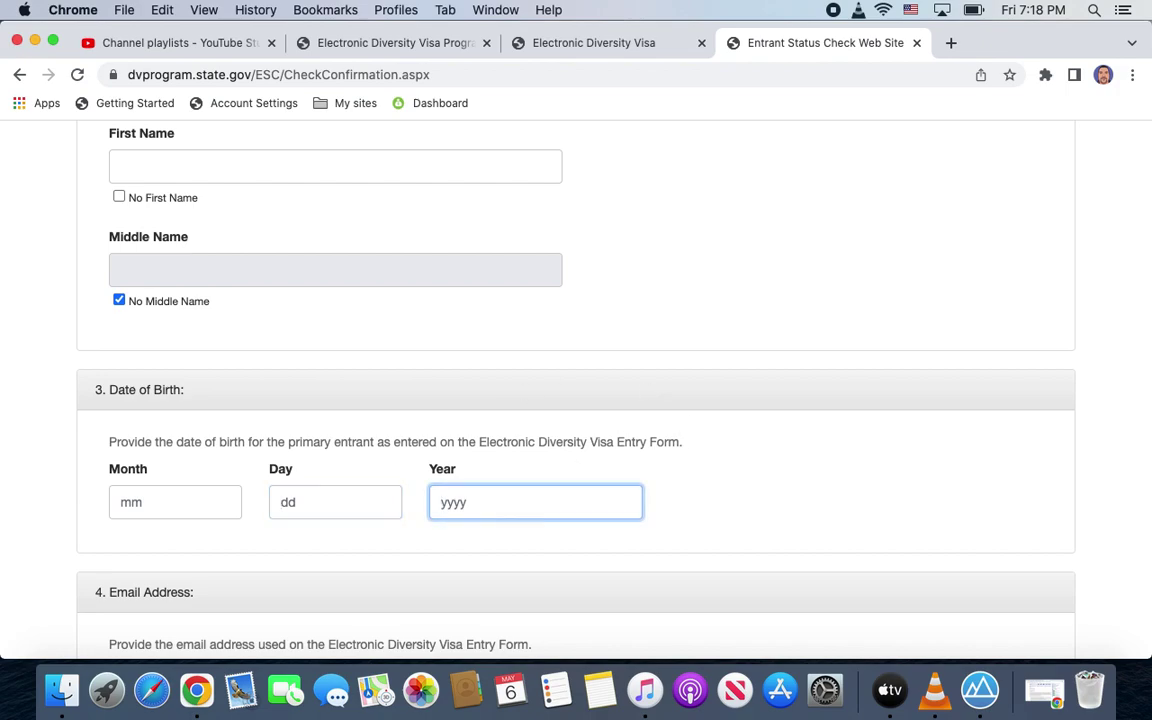
pyautogui.click(753, 517)
# - Examine the email address and authentication sections of the Verify Entrant form, and return to the Electronic Diversity Visa Program page
pyautogui.scroll(-5, 755, 516)
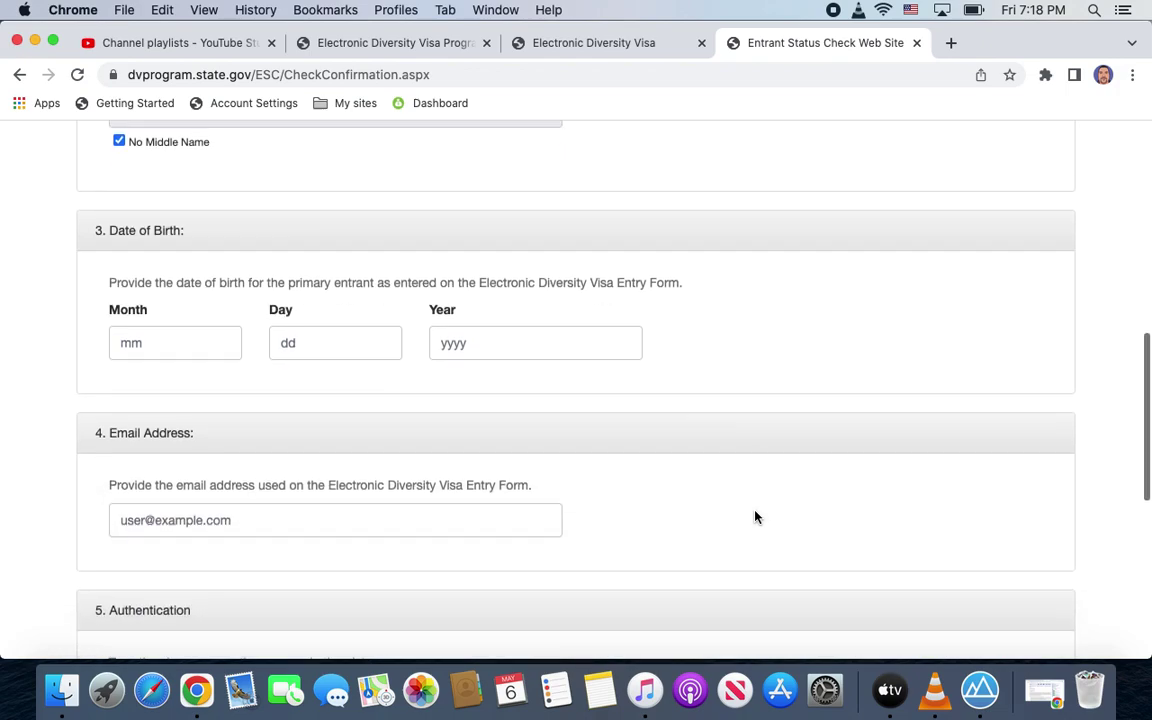
pyautogui.scroll(-1, 755, 517)
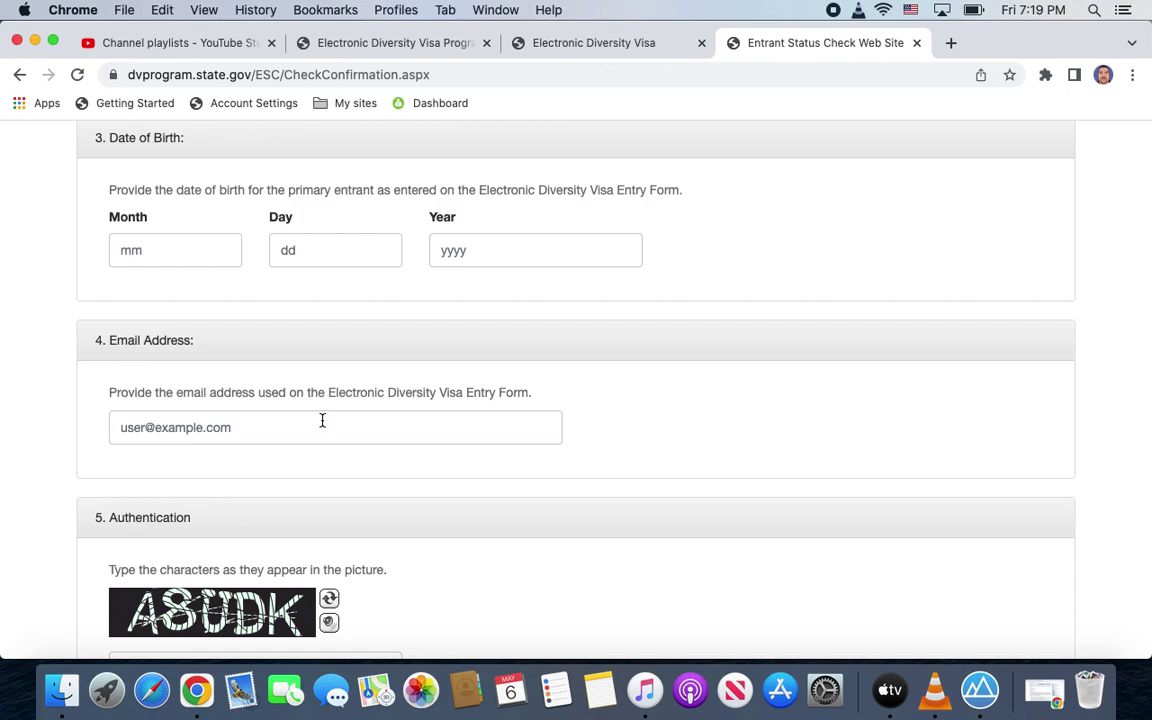
pyautogui.click(322, 421)
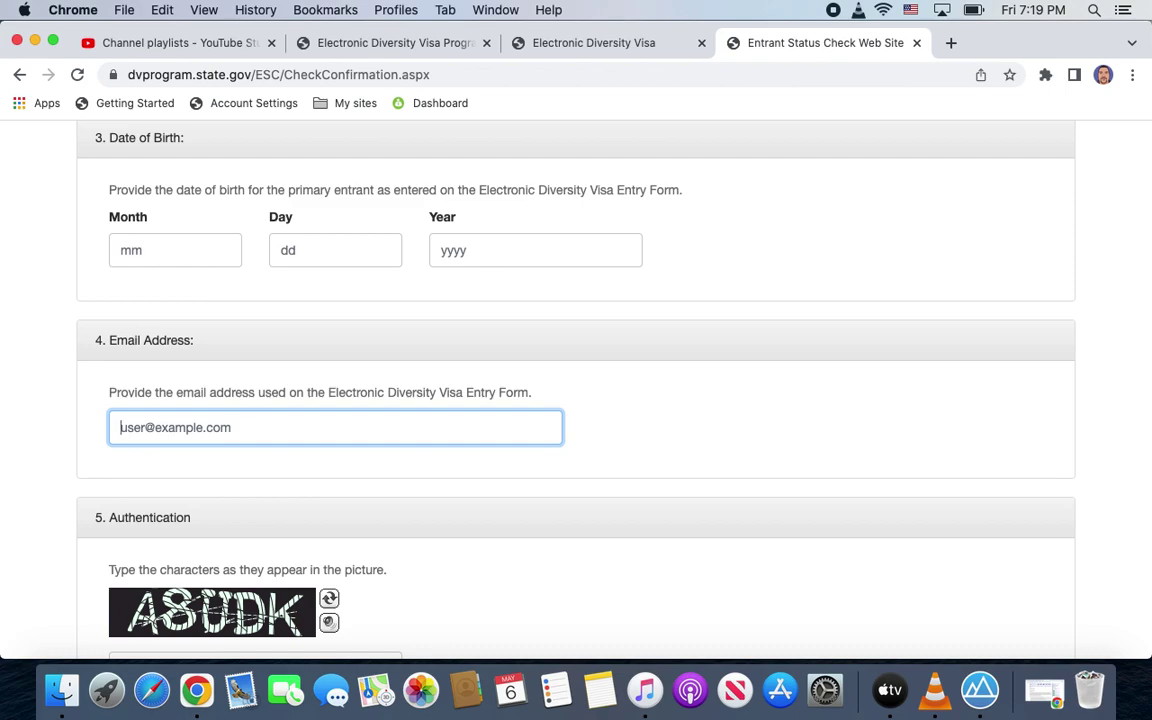
pyautogui.click(553, 406)
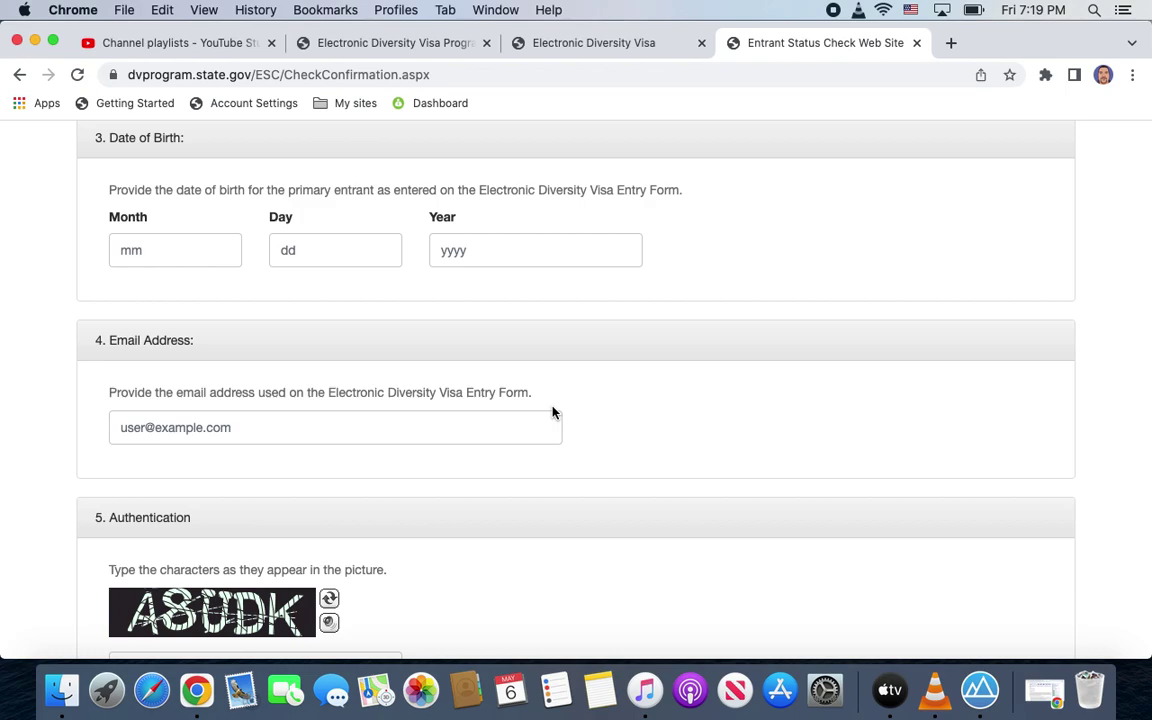
pyautogui.scroll(-2, 552, 407)
pyautogui.scroll(-2, 552, 407)
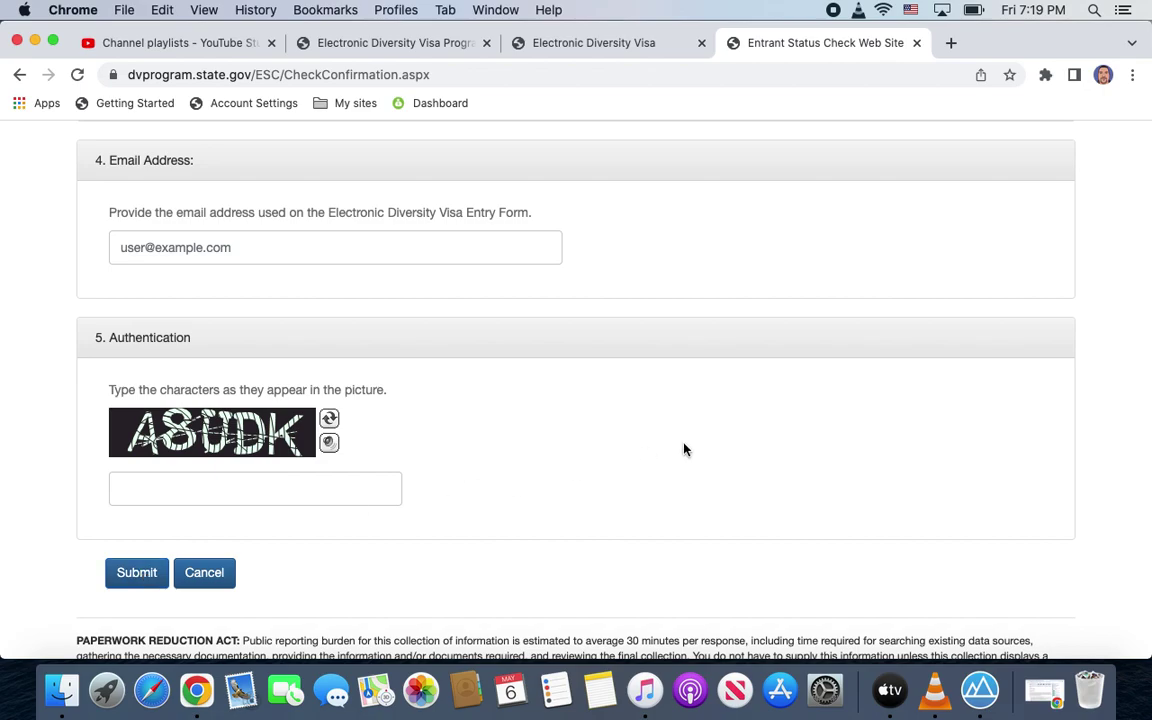
pyautogui.scroll(3, 684, 447)
pyautogui.scroll(8, 684, 450)
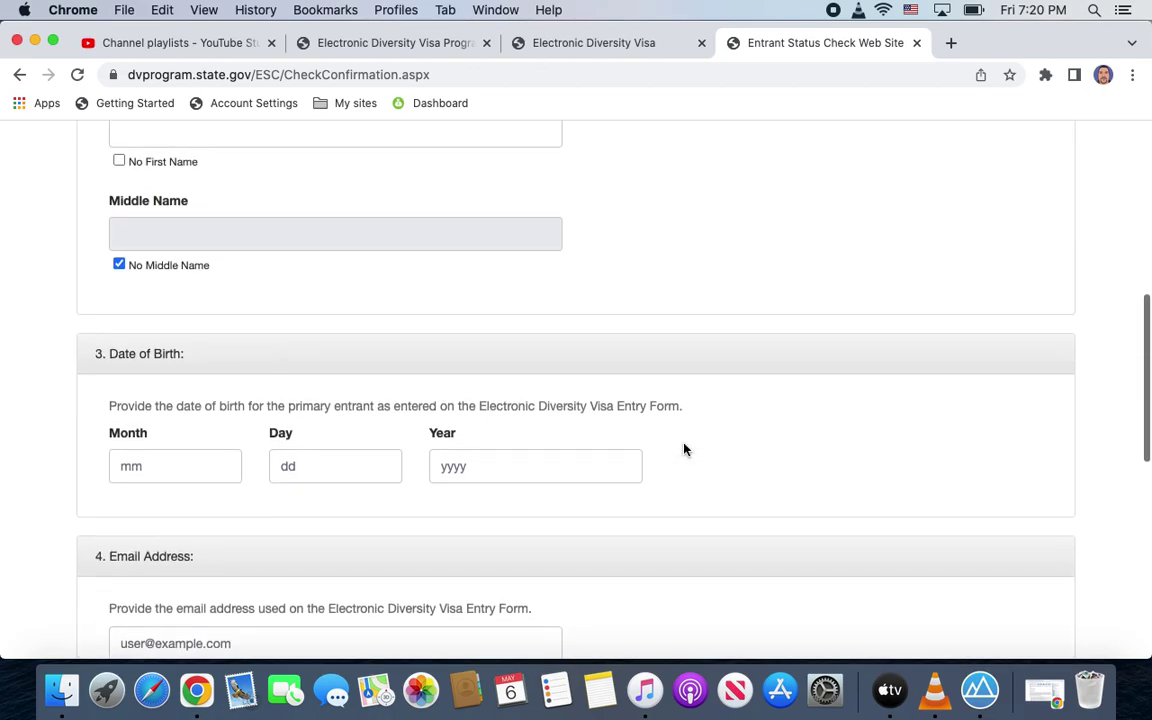
pyautogui.click(452, 43)
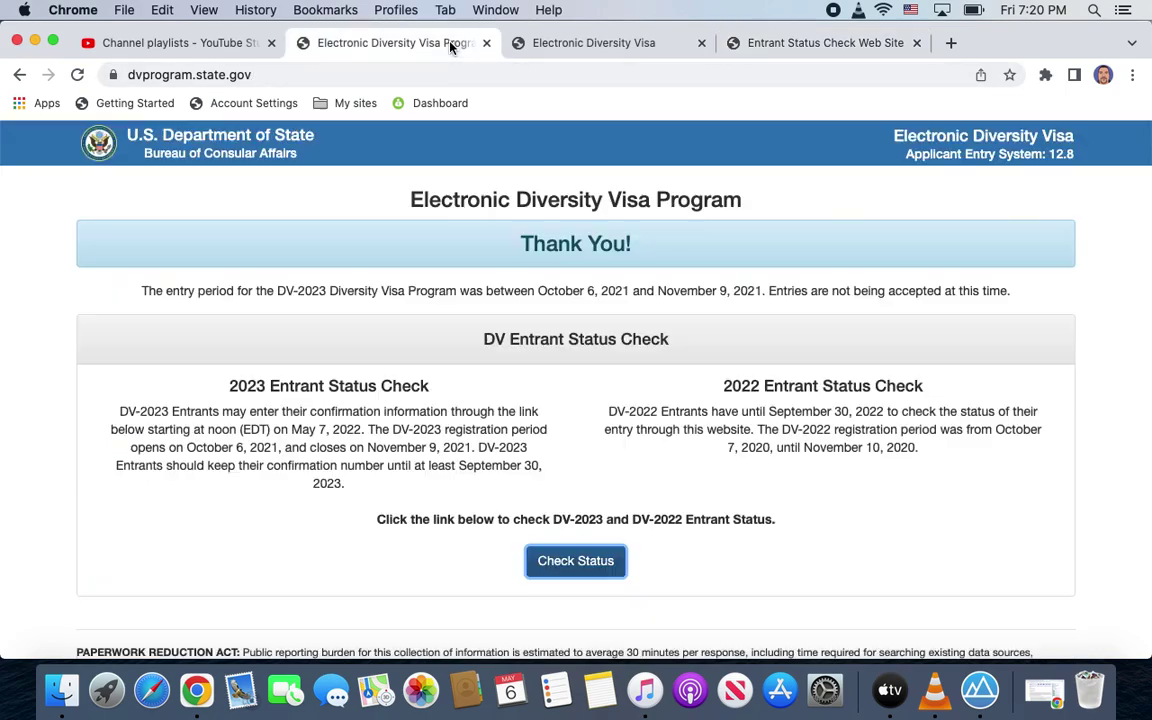